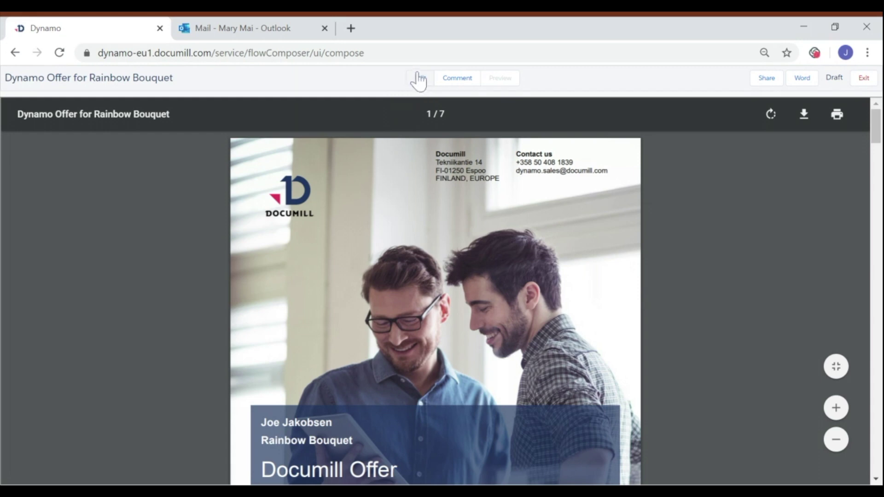
{"action": "left_click", "coordinate": [419, 78]}
{"action": "left_click", "coordinate": [452, 78]}
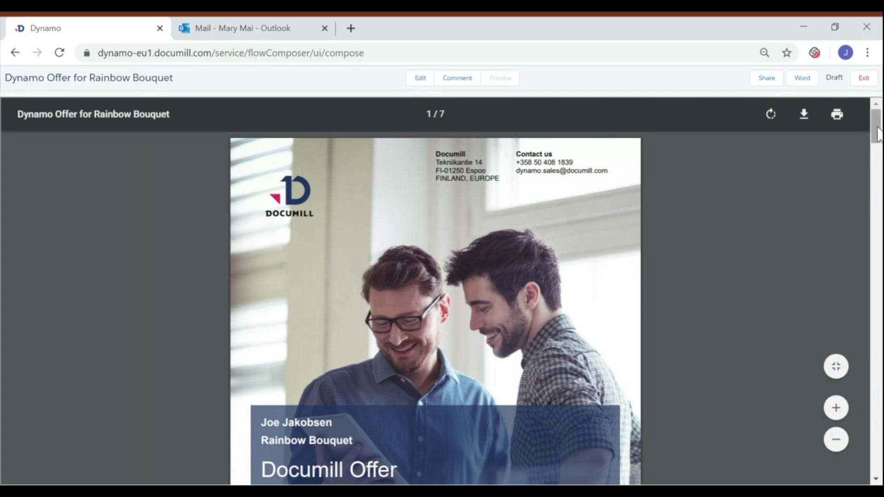
{"action": "scroll", "coordinate": [809, 170], "scroll_direction": "down", "scroll_amount": 5}
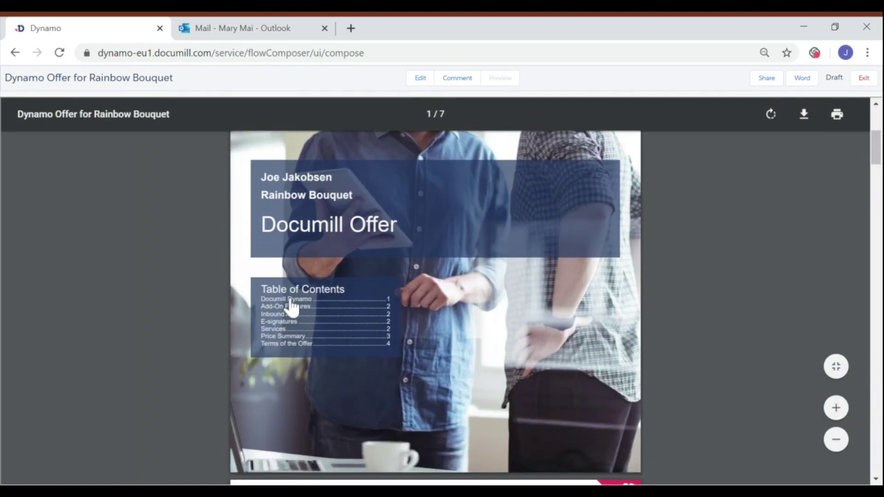
{"action": "left_click", "coordinate": [290, 304]}
{"action": "mouse_move", "coordinate": [878, 201]}
{"action": "left_mouse_down"}
{"action": "mouse_move", "coordinate": [875, 404]}
{"action": "mouse_move", "coordinate": [876, 114]}
{"action": "left_mouse_up"}
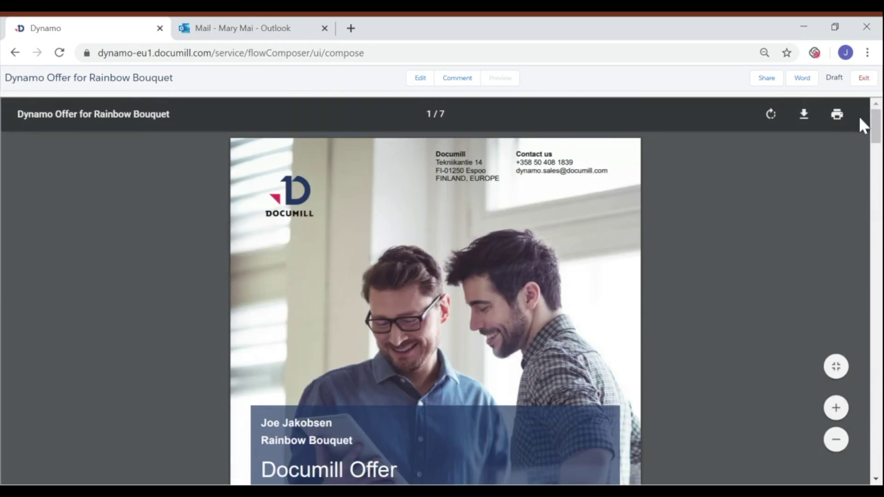
{"action": "left_click", "coordinate": [765, 78]}
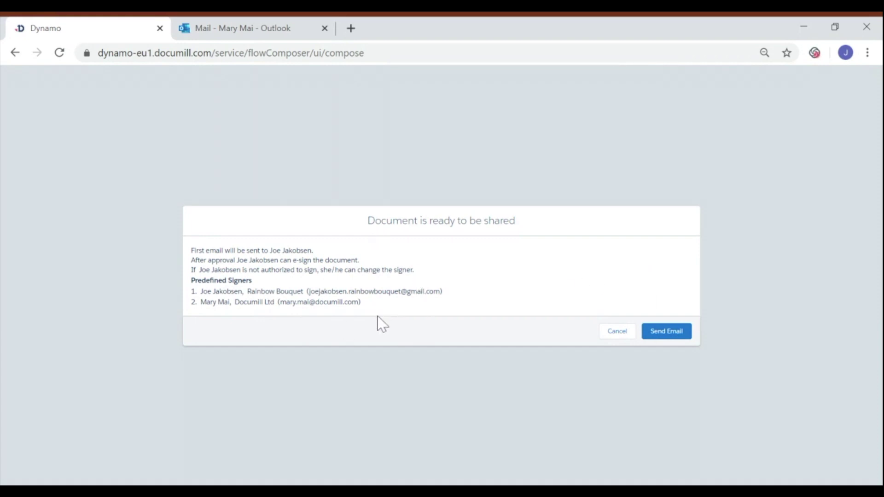
{"action": "left_click", "coordinate": [666, 330]}
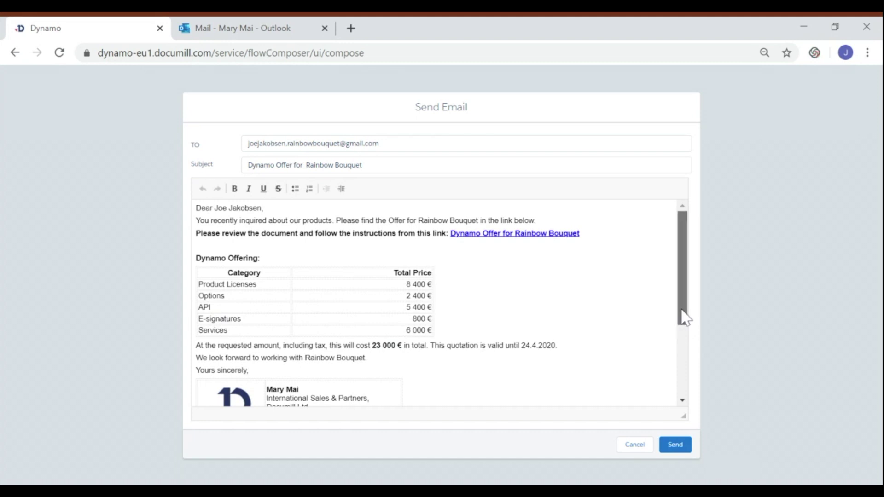
{"action": "mouse_move", "coordinate": [683, 318]}
{"action": "left_mouse_down"}
{"action": "mouse_move", "coordinate": [686, 407]}
{"action": "mouse_move", "coordinate": [690, 283]}
{"action": "left_mouse_up"}
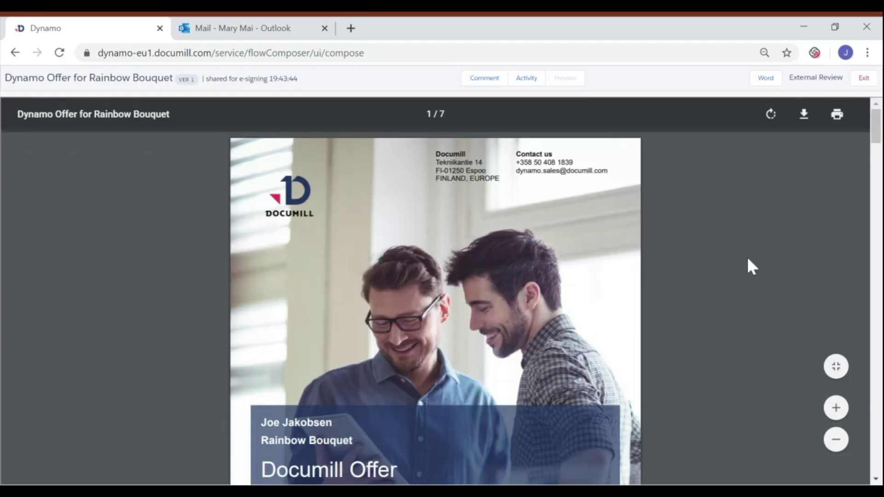
{"action": "left_click", "coordinate": [864, 78]}
{"action": "mouse_move", "coordinate": [668, 350]}
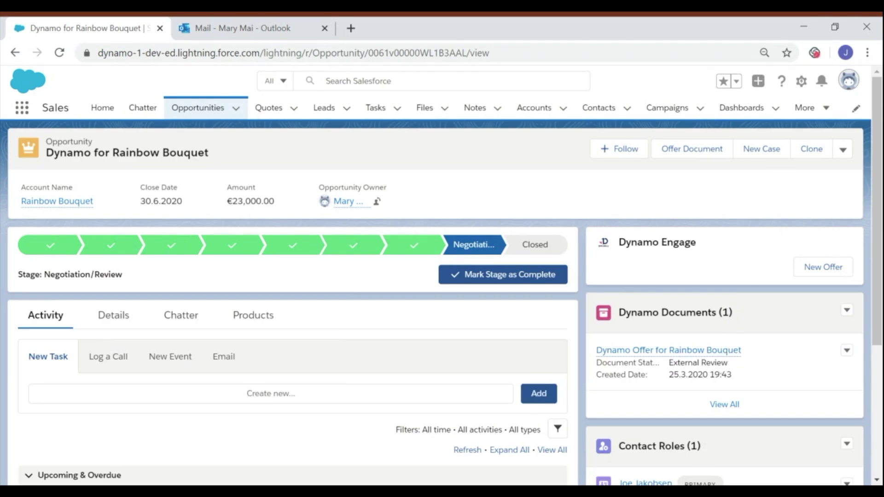
{"action": "left_click_drag", "start_coordinate": [696, 362], "coordinate": [728, 363]}
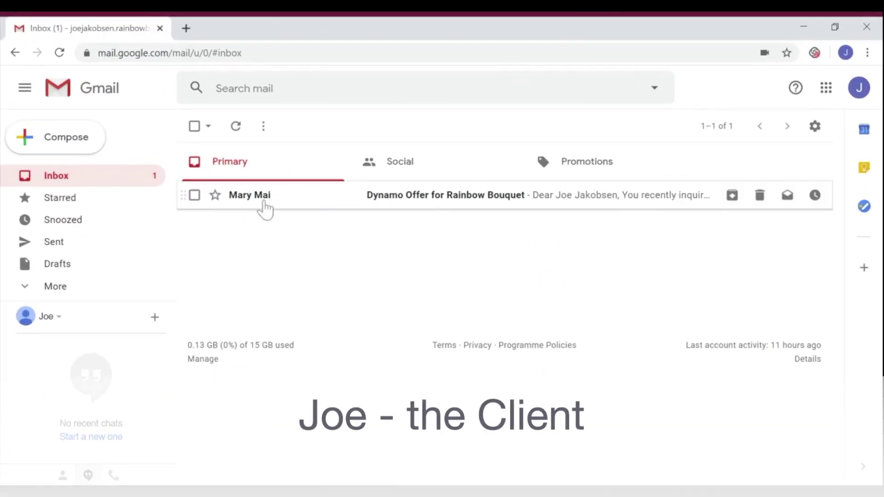
Step: Open the 'Dynamo Offer for Rainbow Bouquet' email in Joe's Gmail inbox
{"action": "left_click", "coordinate": [455, 200]}
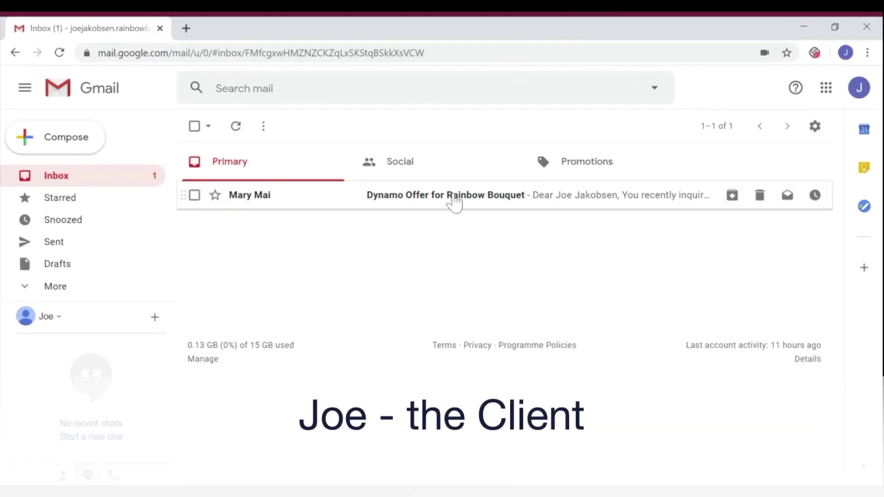
{"action": "mouse_move", "coordinate": [840, 235]}
{"action": "left_mouse_down"}
{"action": "mouse_move", "coordinate": [843, 414]}
{"action": "mouse_move", "coordinate": [828, 207]}
{"action": "left_mouse_up"}
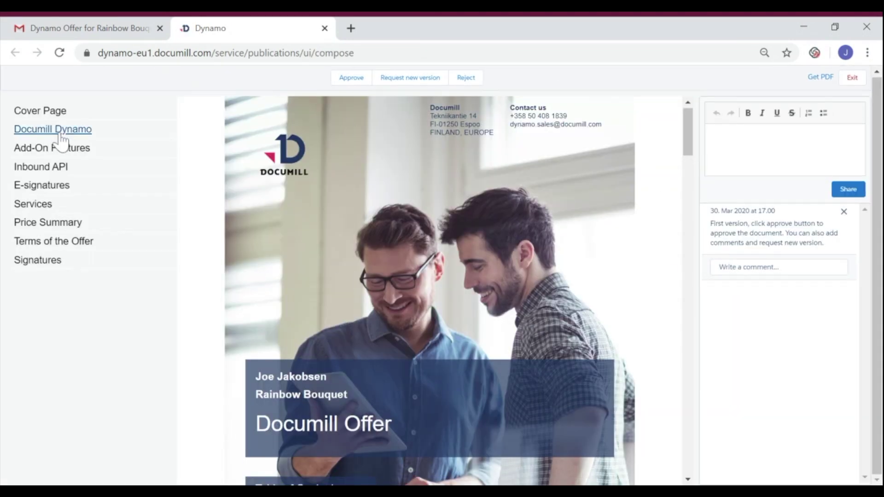
Step: Browse the offer sections from Documill Dynamo to Signatures, settling on Terms of the Offer
{"action": "left_click", "coordinate": [53, 128]}
{"action": "left_click", "coordinate": [52, 148]}
{"action": "left_click", "coordinate": [40, 166]}
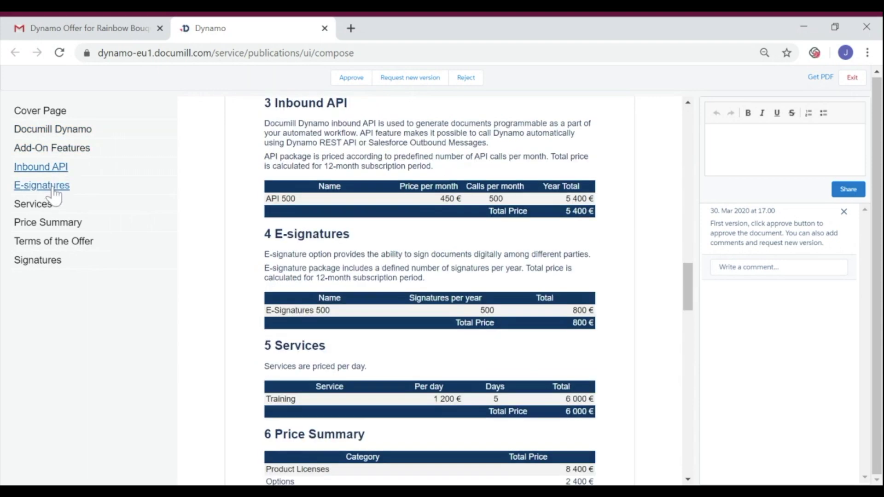
{"action": "left_click", "coordinate": [42, 185]}
{"action": "left_click", "coordinate": [33, 204]}
{"action": "left_click", "coordinate": [48, 222]}
{"action": "left_click", "coordinate": [54, 241]}
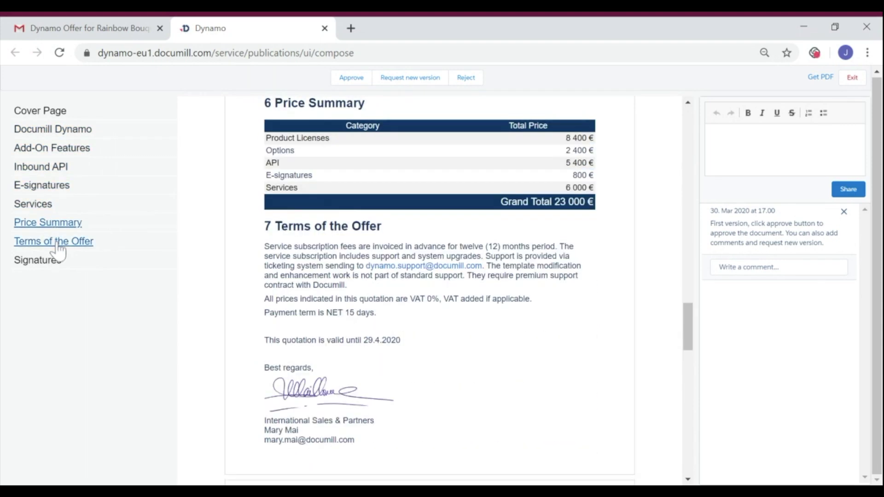
{"action": "left_click", "coordinate": [37, 260]}
{"action": "left_click", "coordinate": [53, 241]}
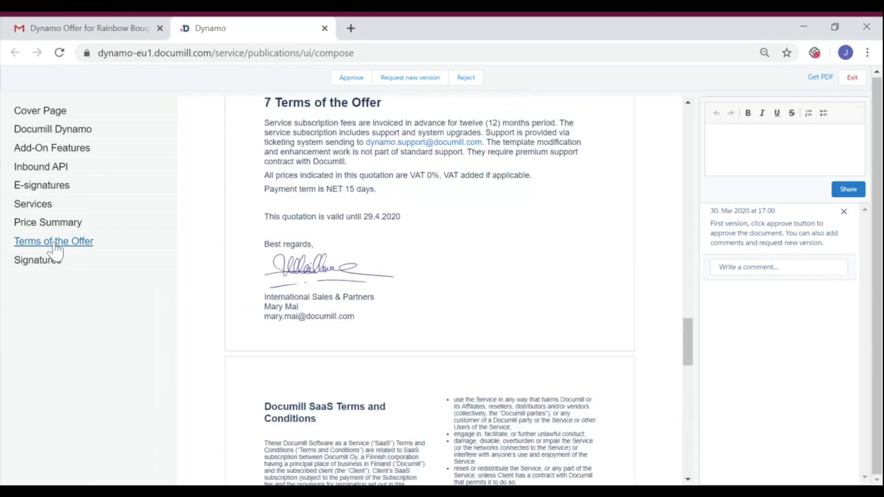
Step: Comment on the 15-day payment term asking for more time, and request a new version
{"action": "left_click", "coordinate": [350, 188]}
{"action": "type", "text": "Can we have more time for this?"}
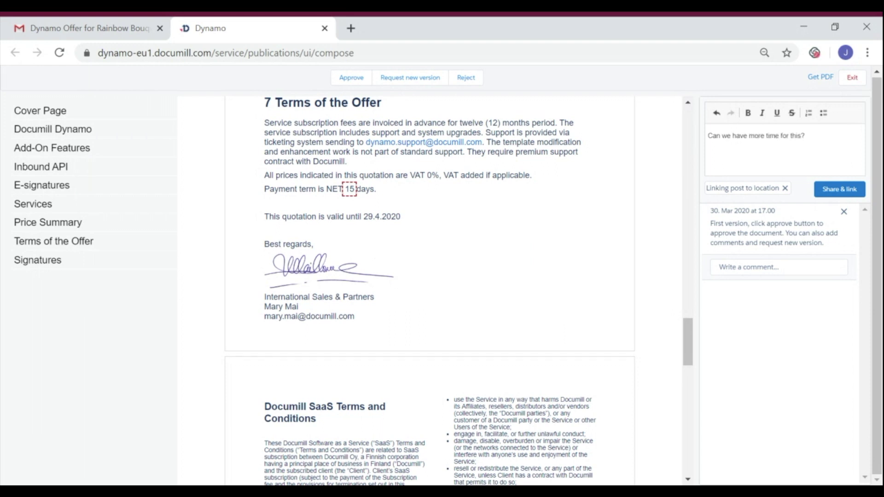
{"action": "left_click", "coordinate": [839, 188]}
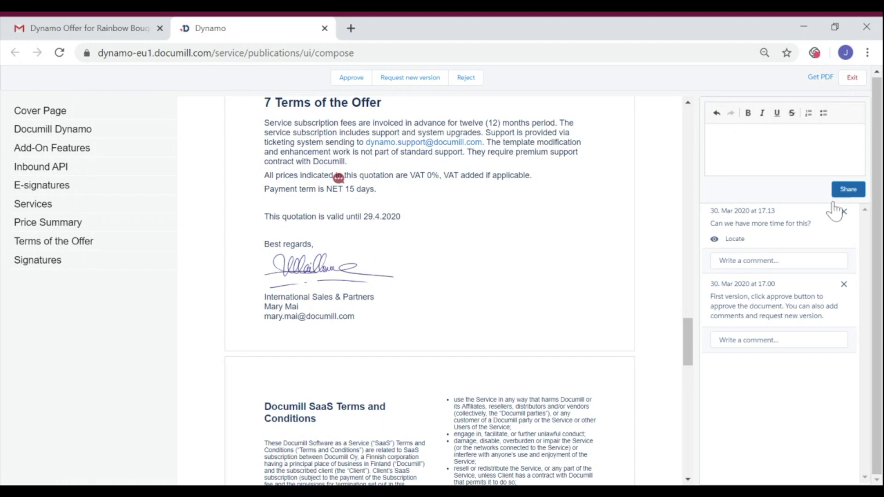
{"action": "left_click", "coordinate": [714, 239]}
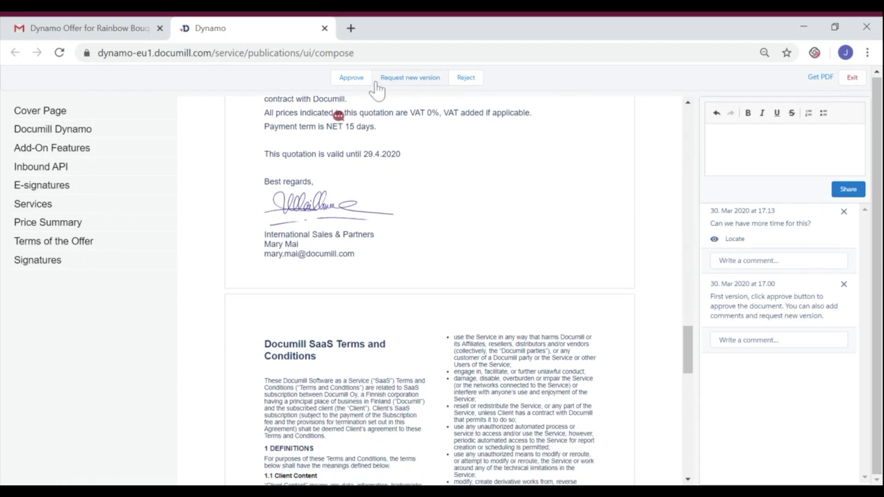
{"action": "left_click", "coordinate": [411, 77]}
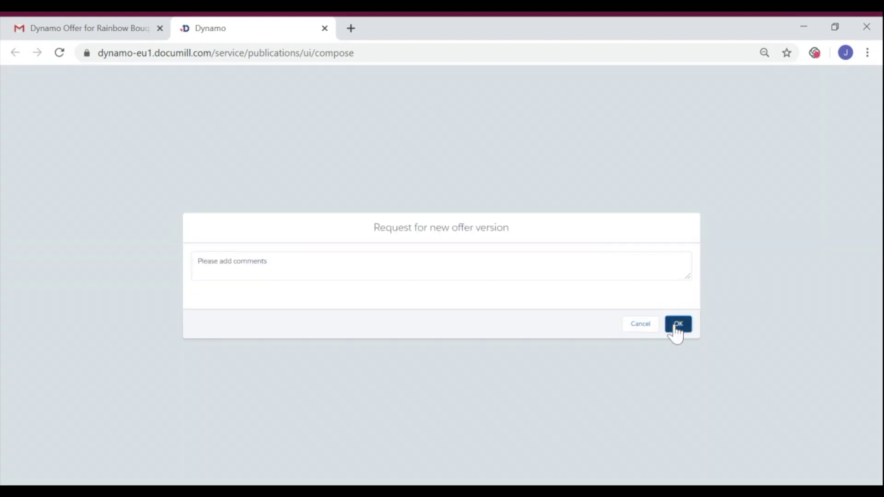
Step: Confirm the new-version request and reopen the Rainbow Bouquet offer from Dynamo Documents
{"action": "left_click", "coordinate": [678, 324]}
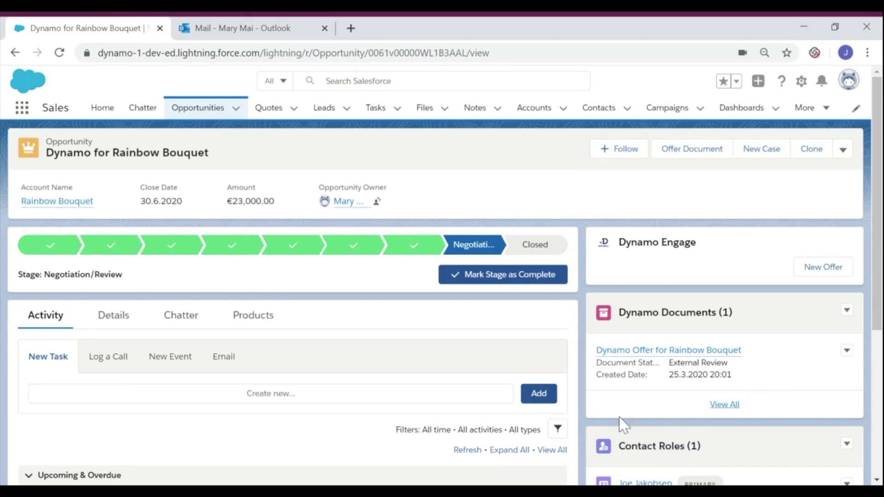
{"action": "left_click", "coordinate": [655, 350]}
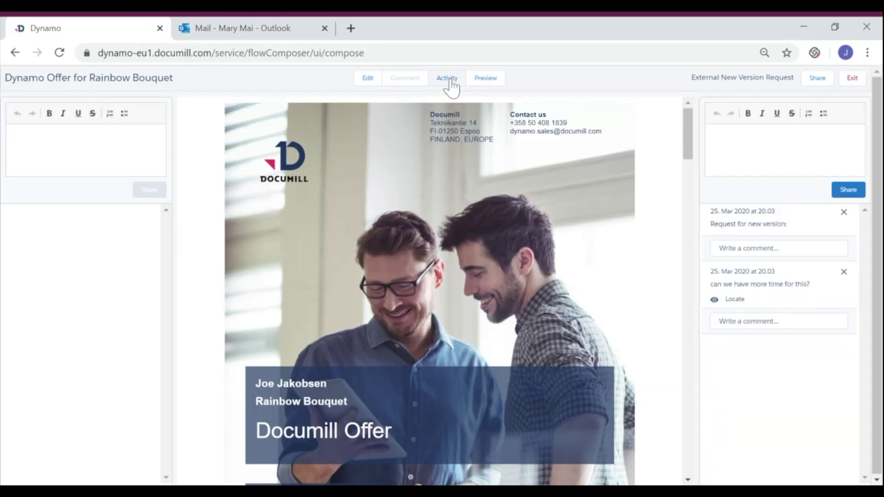
Step: Review the Rainbow Bouquet offer's activity report in Dynamo
{"action": "left_click", "coordinate": [447, 79]}
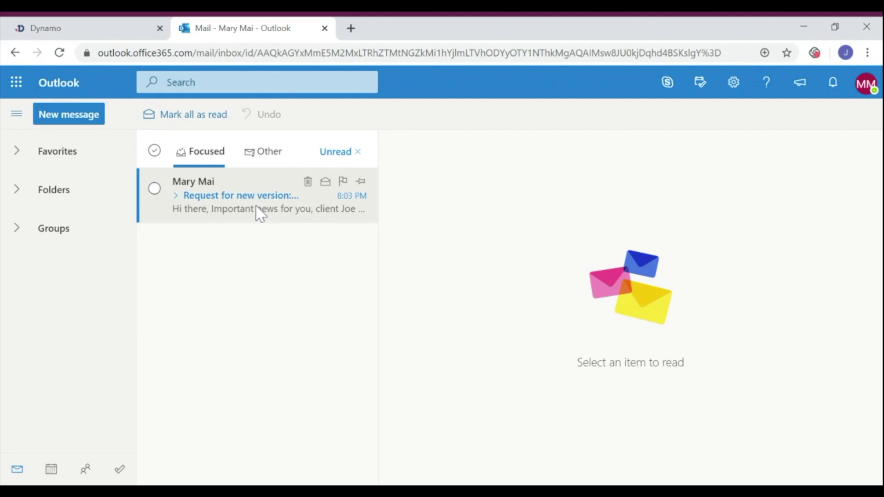
Step: Read the 'Request for new version' email in Outlook and put the offer in edit mode
{"action": "left_click", "coordinate": [260, 212]}
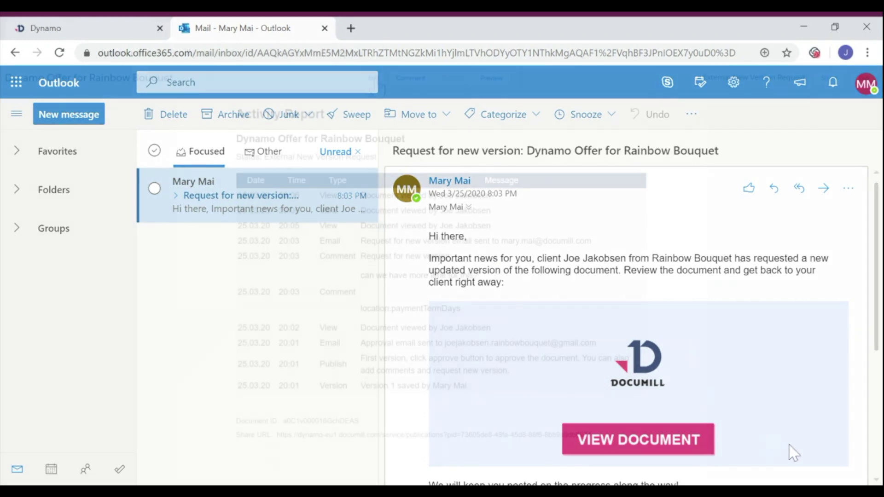
{"action": "left_click", "coordinate": [374, 77]}
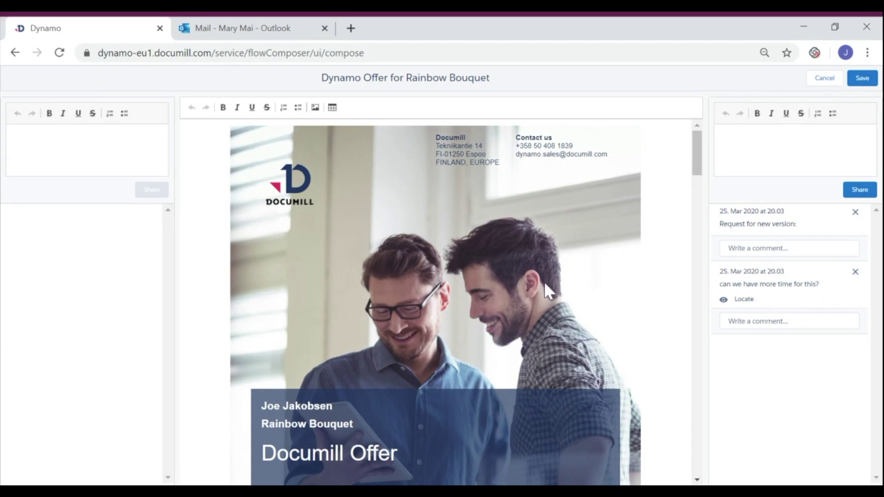
Step: Change the payment term to 30 days, reply "yes, it's 30 days now," and save
{"action": "left_click", "coordinate": [739, 299]}
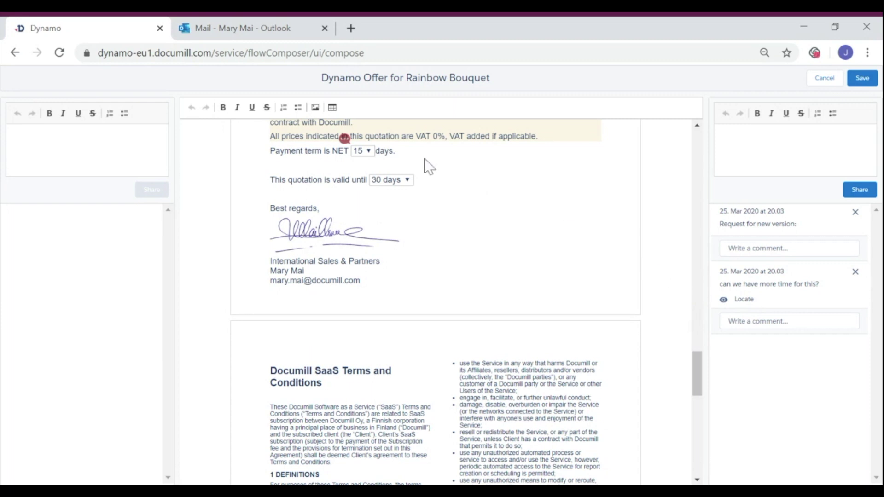
{"action": "left_click", "coordinate": [367, 150]}
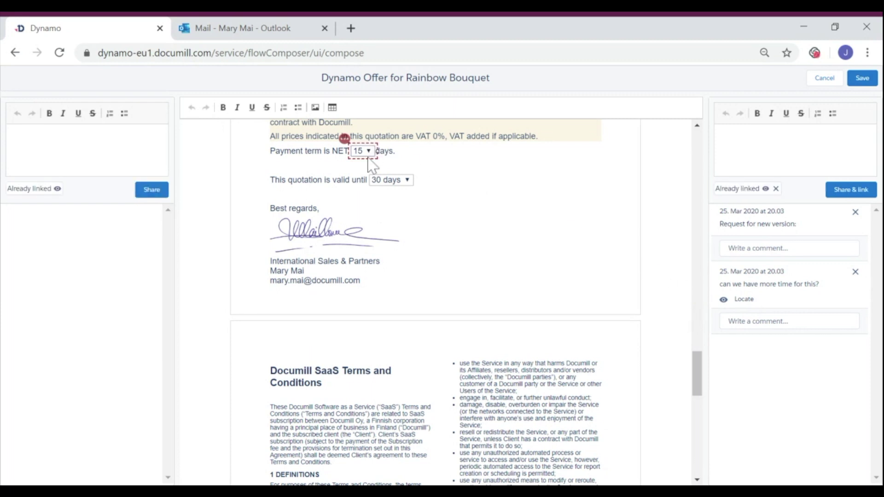
{"action": "left_click", "coordinate": [363, 164]}
{"action": "left_click", "coordinate": [789, 321]}
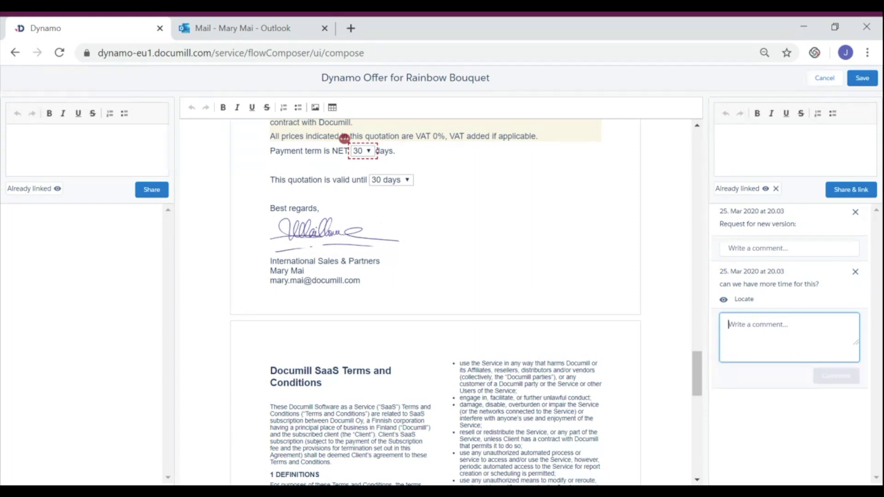
{"action": "type", "text": "yes, it's 30 days now"}
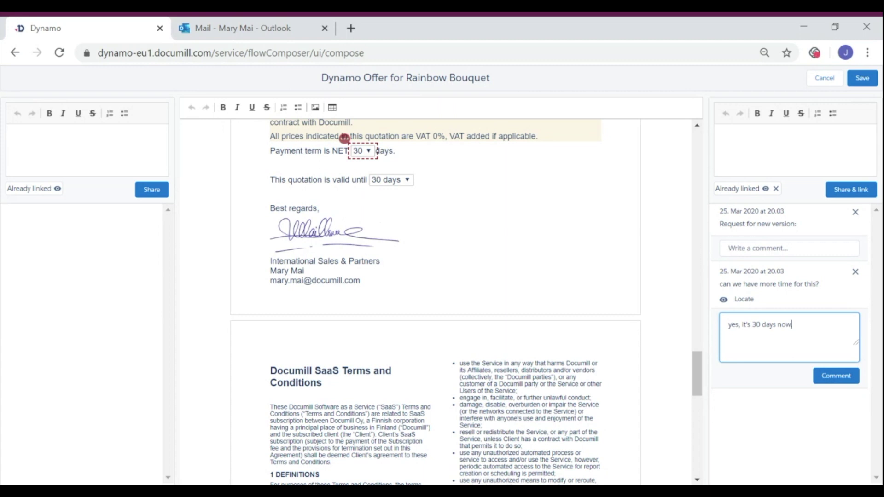
{"action": "type", "text": "."}
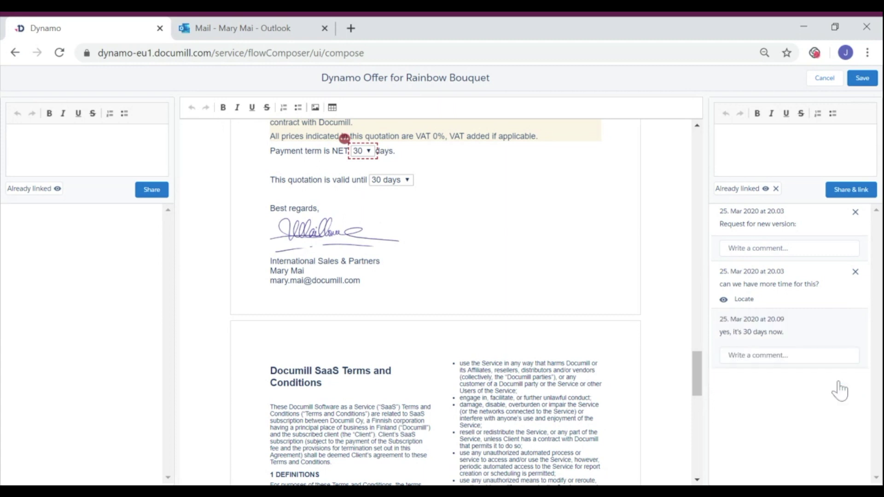
{"action": "left_click", "coordinate": [862, 78]}
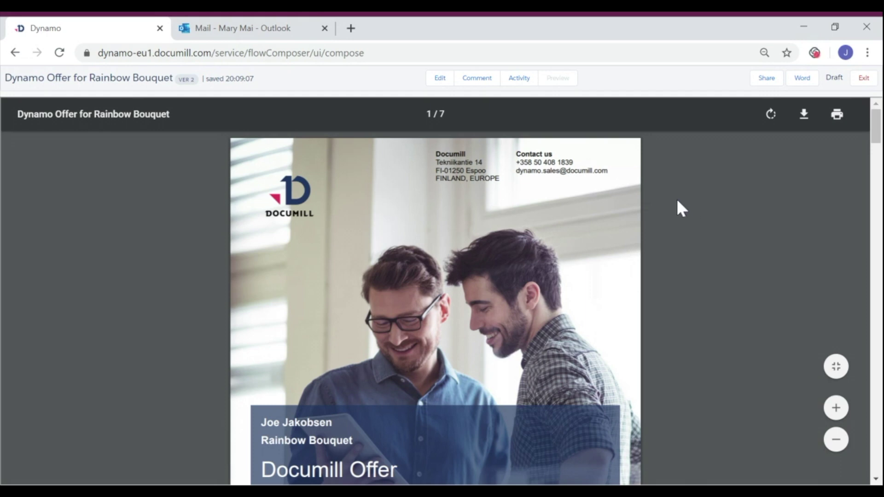
Step: Email version 2 to Joe, who opens the new-version email and its offer link in Gmail
{"action": "left_click", "coordinate": [765, 78]}
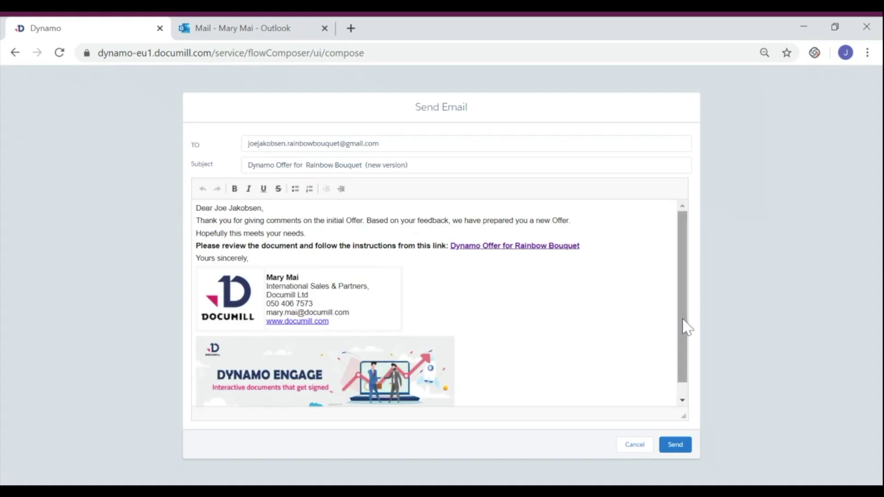
{"action": "left_click", "coordinate": [677, 444]}
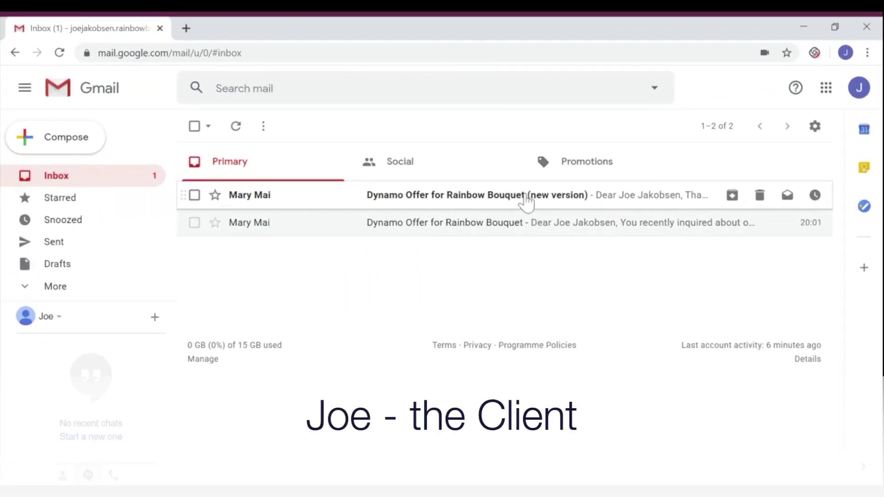
{"action": "left_click", "coordinate": [525, 194]}
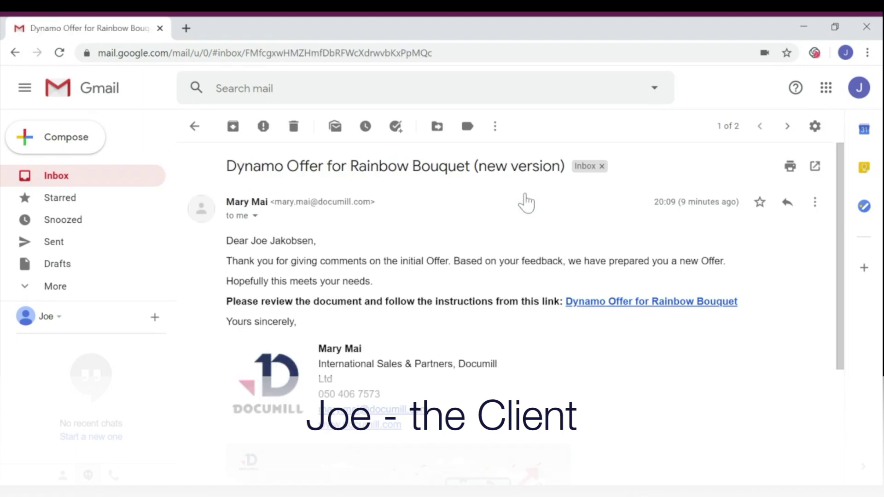
{"action": "left_click_drag", "start_coordinate": [478, 166], "coordinate": [573, 173]}
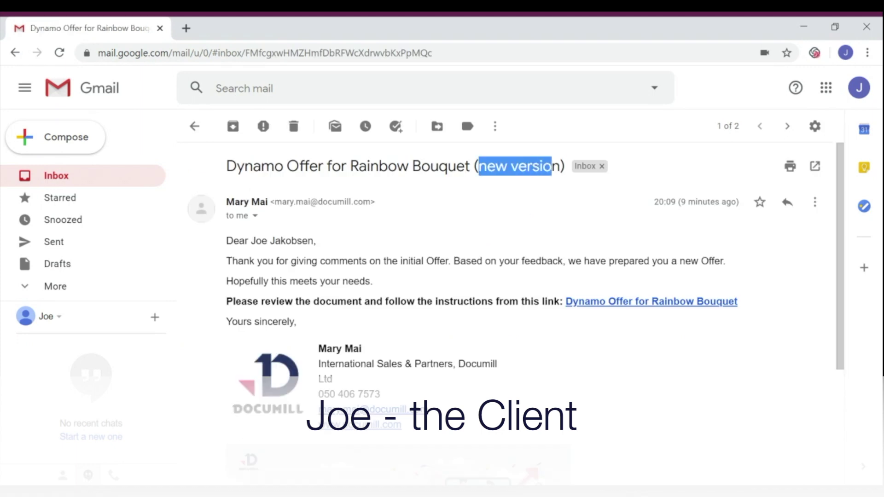
{"action": "left_click", "coordinate": [561, 199]}
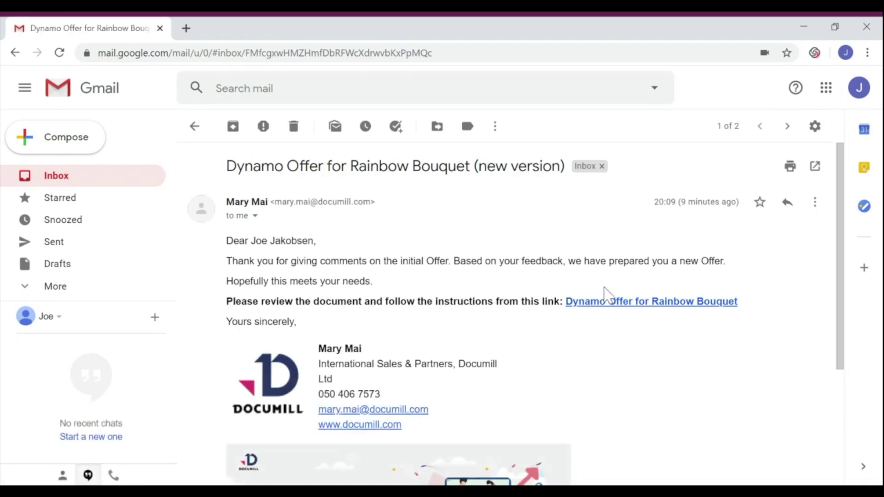
{"action": "left_click", "coordinate": [609, 302]}
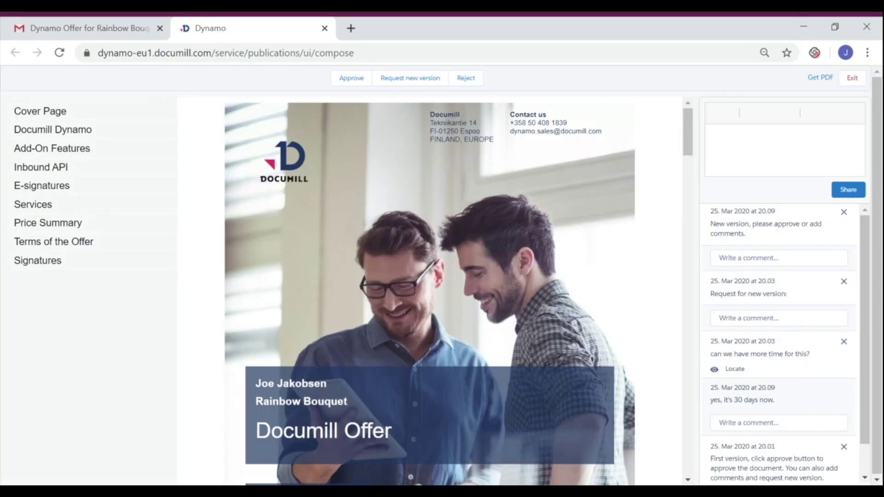
Step: Check the commented payment terms, then start approval with Joe as approver and signer
{"action": "left_click", "coordinate": [715, 368]}
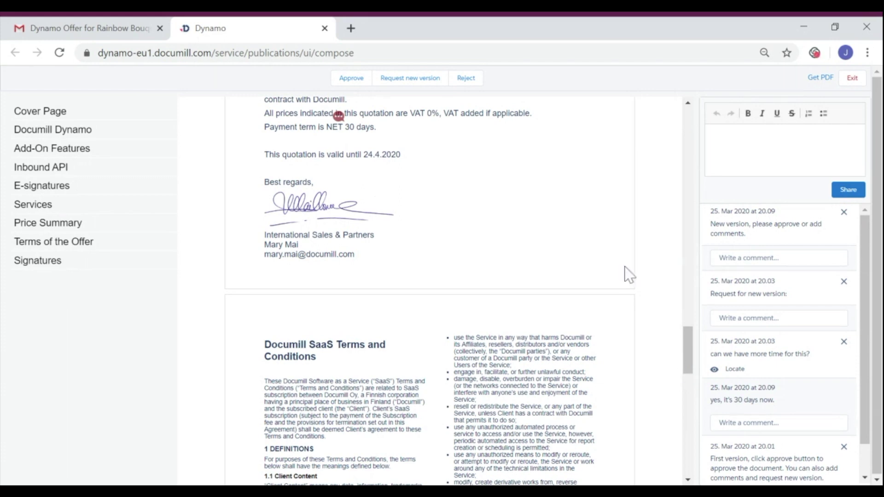
{"action": "left_click", "coordinate": [351, 78]}
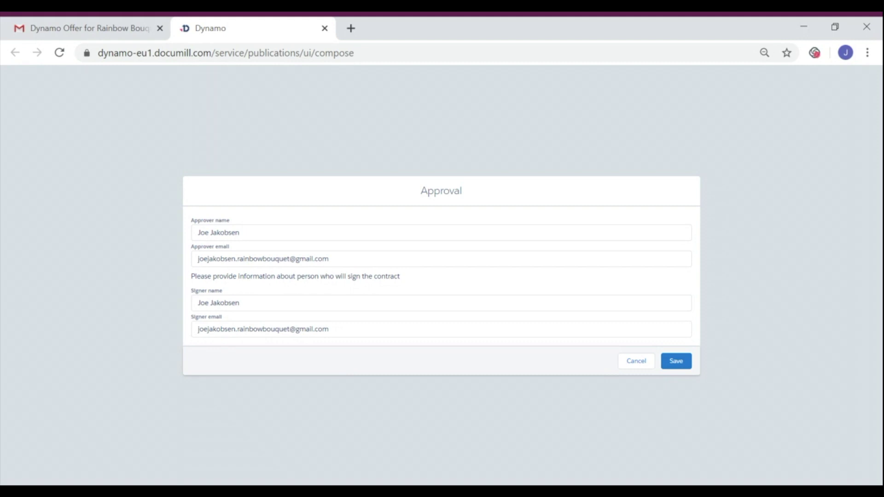
Step: Check Joe's signer name and email fields and save the approval
{"action": "key", "text": "Tab"}
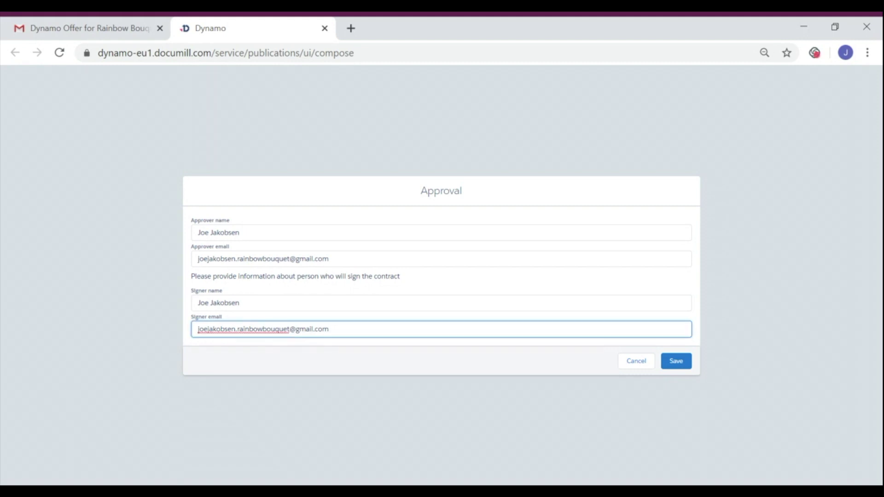
{"action": "key", "text": "shift+Tab"}
{"action": "key", "text": "Tab"}
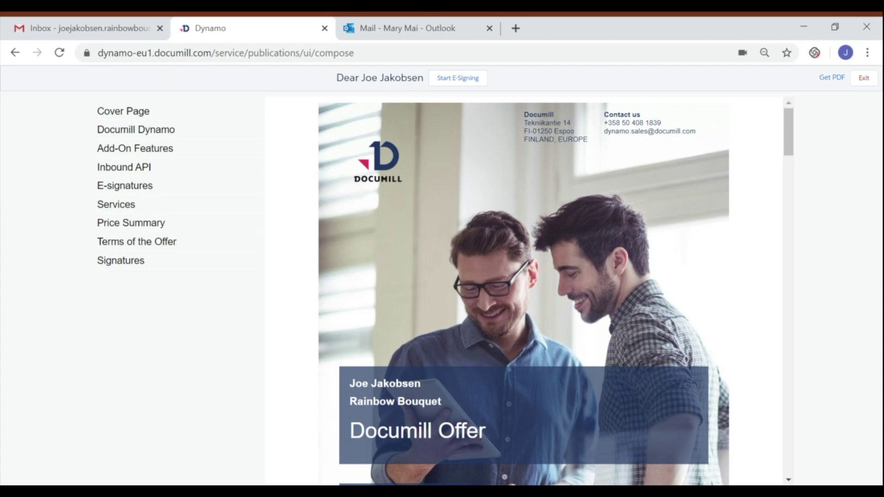
Step: Begin Joe's e-signing with a drawn signature, then switch to a typed signature instead
{"action": "left_click", "coordinate": [458, 77]}
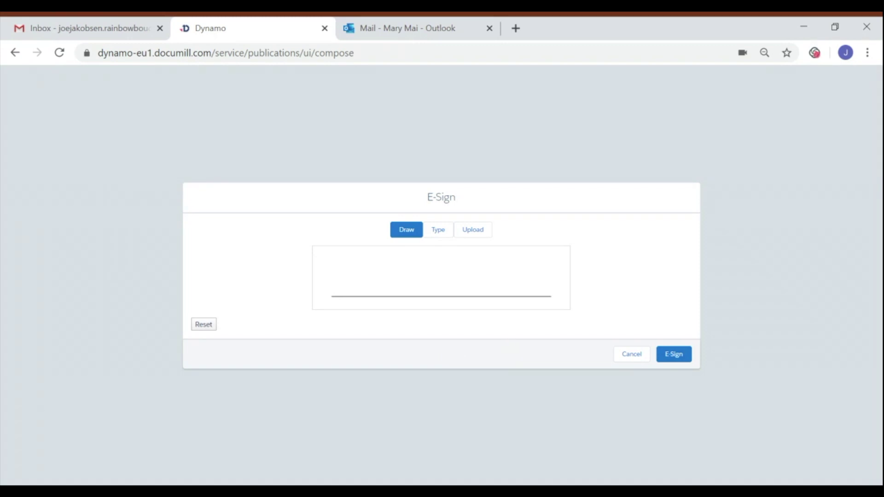
{"action": "left_click_drag", "start_coordinate": [403, 263], "coordinate": [457, 276]}
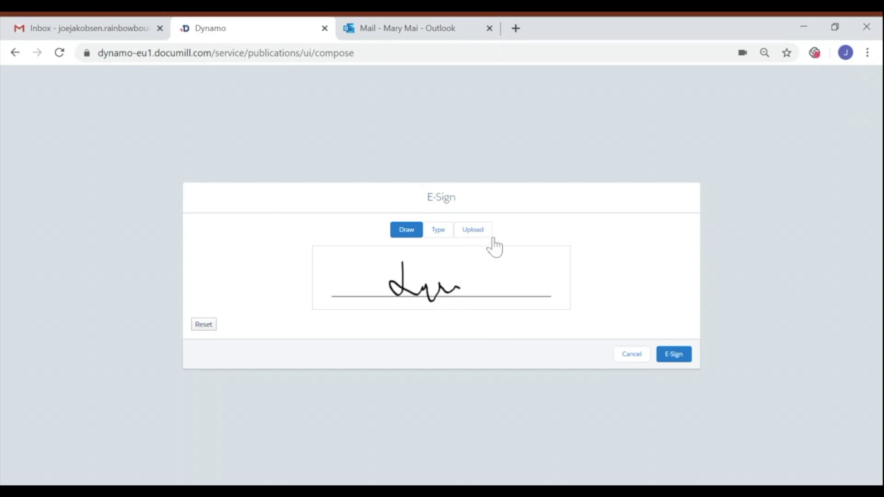
{"action": "left_click", "coordinate": [438, 229]}
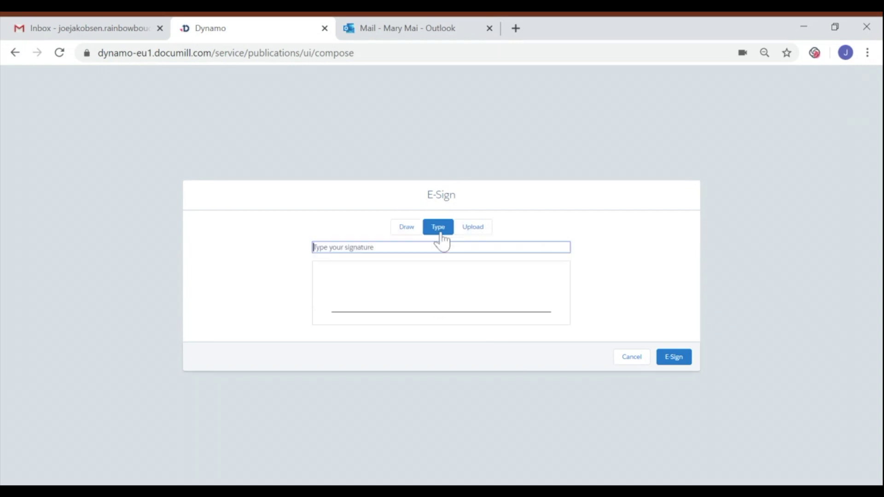
{"action": "type", "text": "joe"}
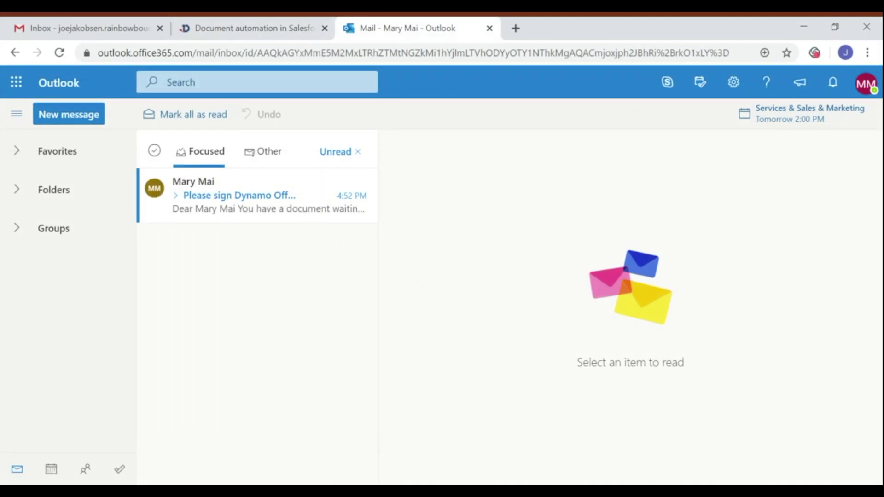
Step: Open the 'Please sign Dynamo Offer' email in Mary's Outlook inbox
{"action": "left_click", "coordinate": [283, 201]}
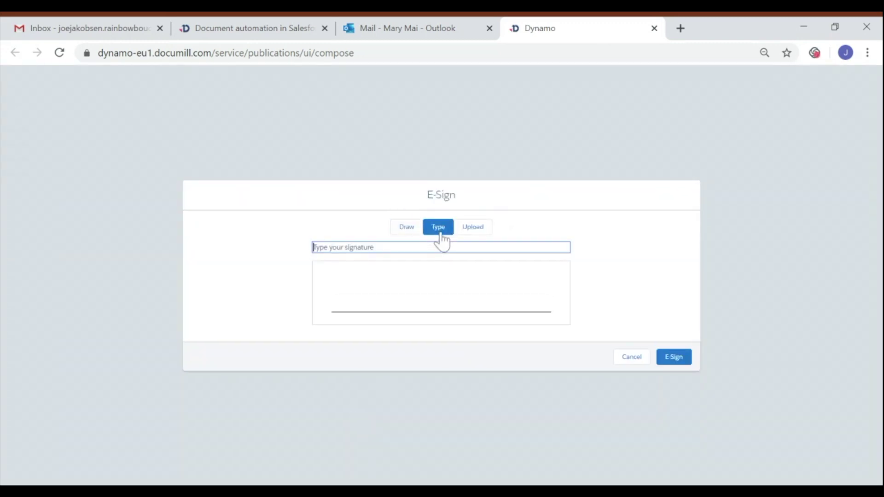
{"action": "type", "text": "marym"}
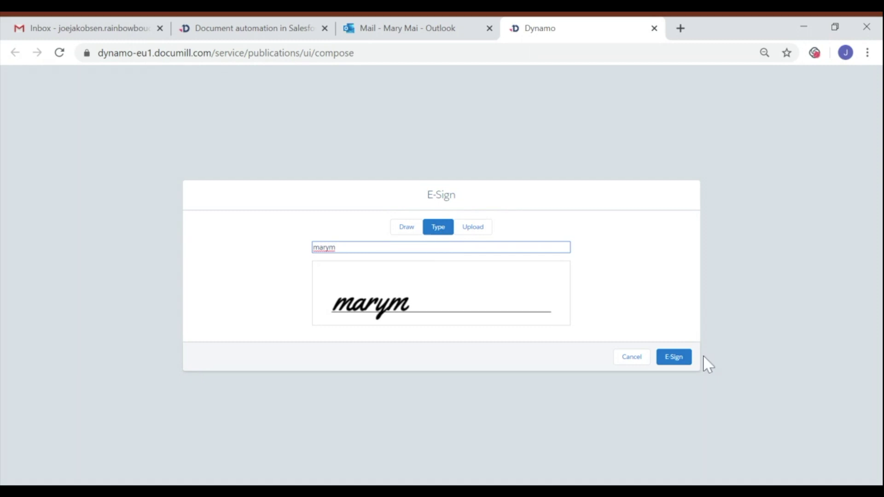
Step: Apply Mary's typed e-signature, dismiss the confirmation and review the Signatures section
{"action": "left_click", "coordinate": [673, 357]}
{"action": "left_click", "coordinate": [686, 314]}
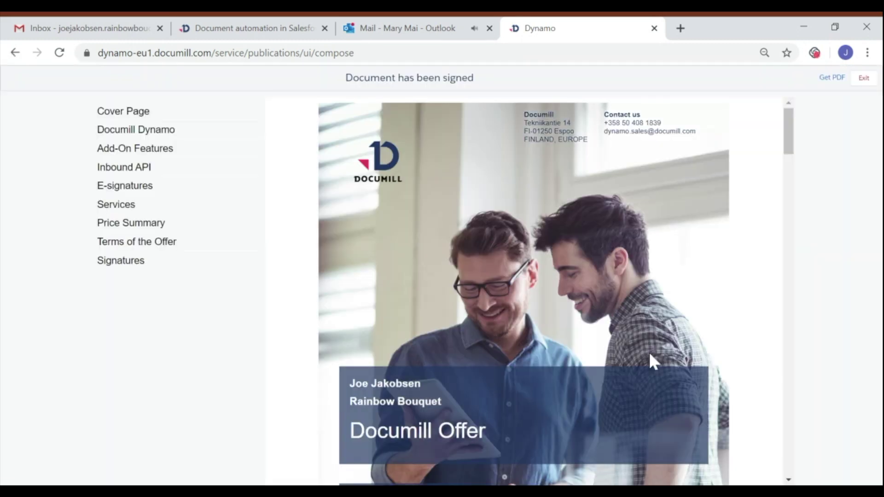
{"action": "left_click_drag", "start_coordinate": [476, 77], "coordinate": [345, 78]}
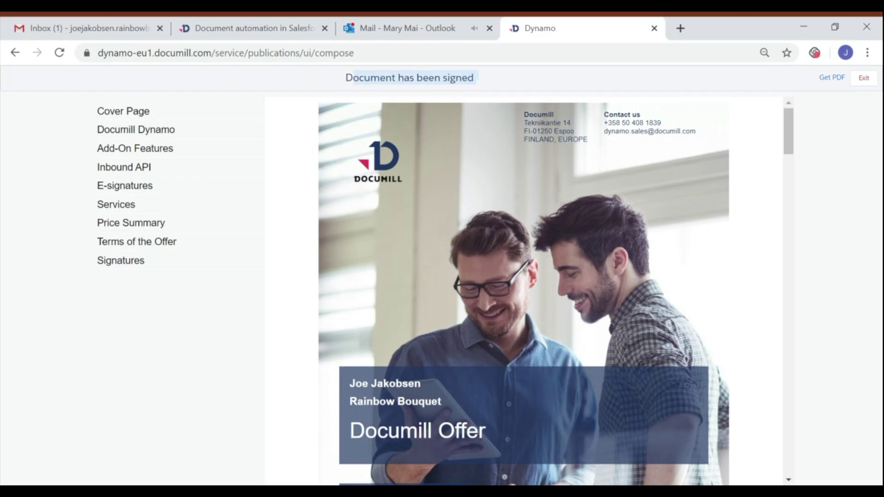
{"action": "left_click", "coordinate": [120, 261]}
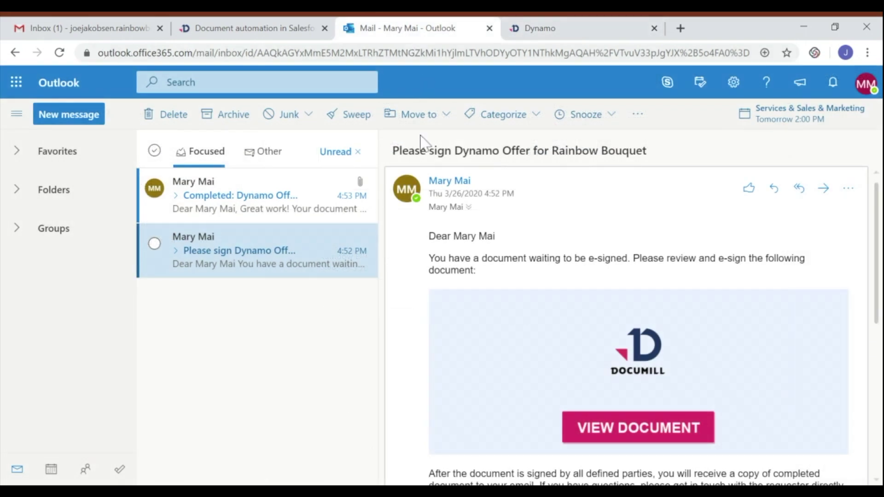
Step: Open the 'Completed: Dynamo Offer' email with the signed PDF in Mary's Outlook
{"action": "left_click", "coordinate": [262, 208]}
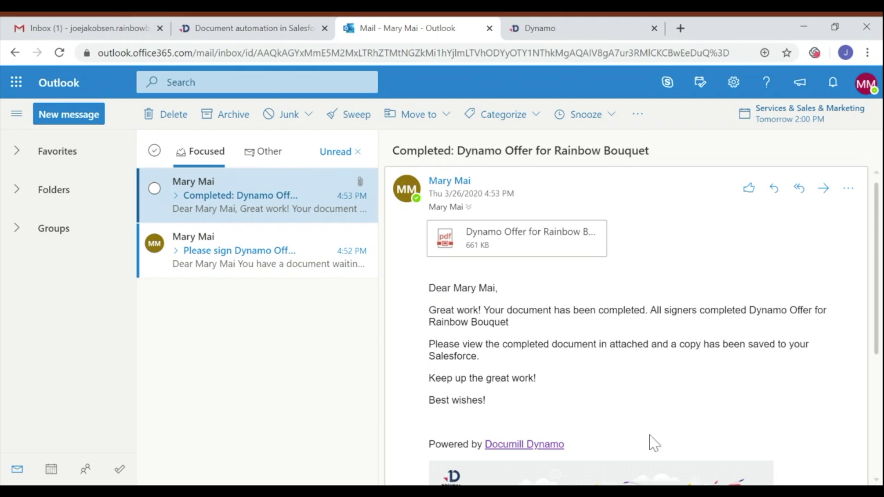
{"action": "mouse_move", "coordinate": [517, 238]}
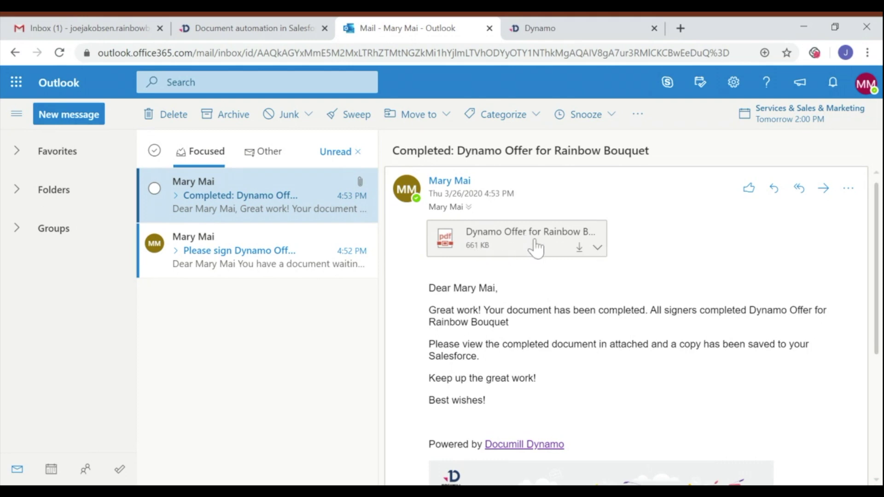
Step: In Joe's Gmail, open the 'Completed: Dynamo Offer for Rainbow Bouquet' email
{"action": "left_click", "coordinate": [90, 28]}
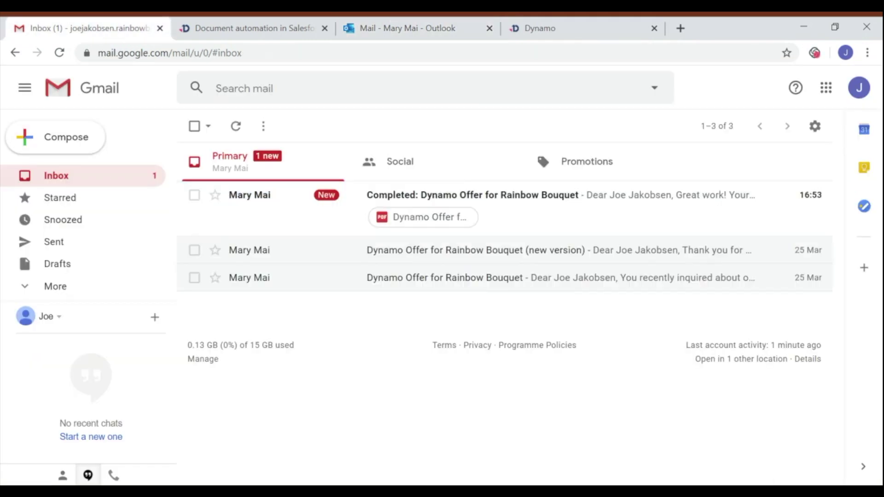
{"action": "left_click", "coordinate": [541, 195]}
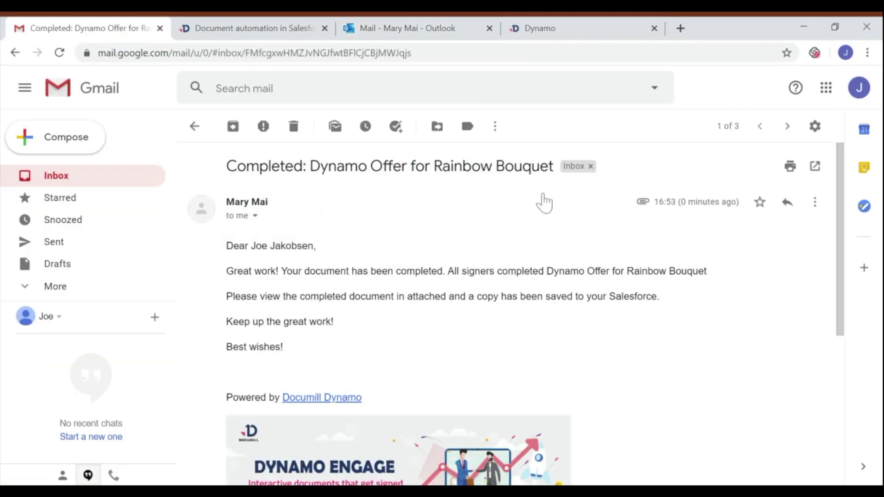
{"action": "scroll", "coordinate": [849, 276], "scroll_direction": "down", "scroll_amount": 5}
{"action": "scroll", "coordinate": [621, 276], "scroll_direction": "down", "scroll_amount": 5}
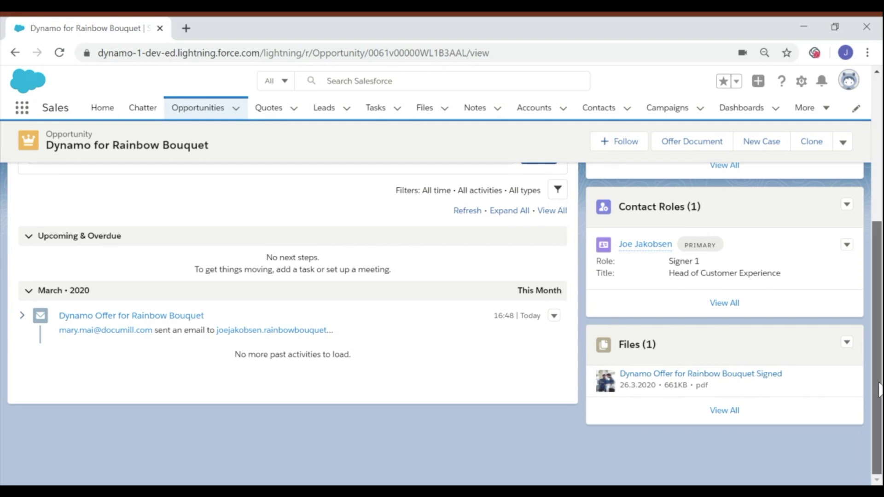
{"action": "scroll", "coordinate": [674, 335], "scroll_direction": "up", "scroll_amount": 5}
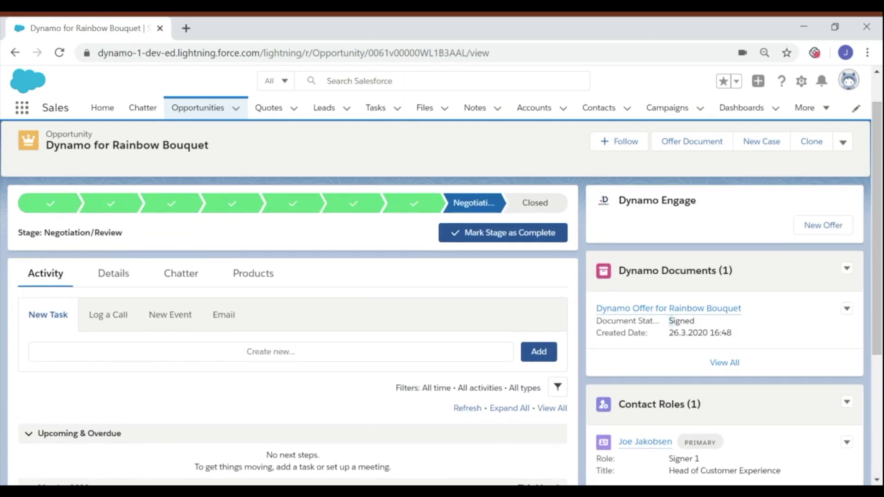